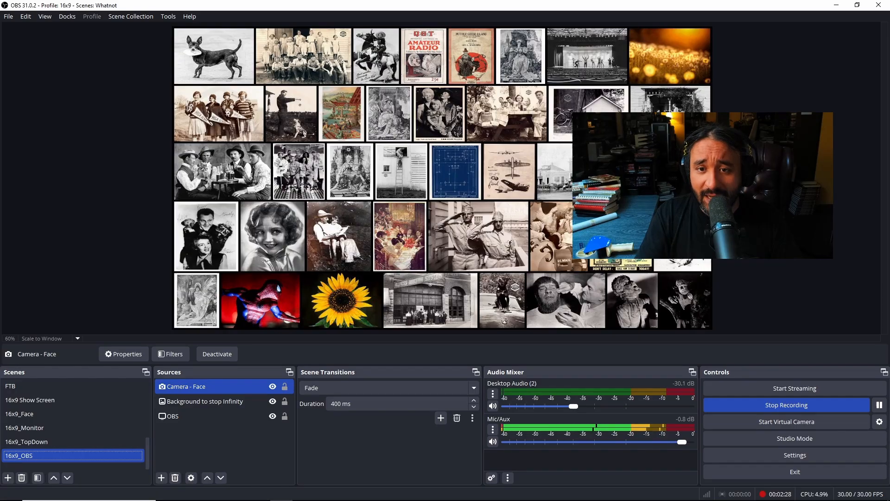
# - Look at the "Background to stop Infinity" and OBS display sources in the 16x9_OBS scene
pyautogui.click(205, 402)
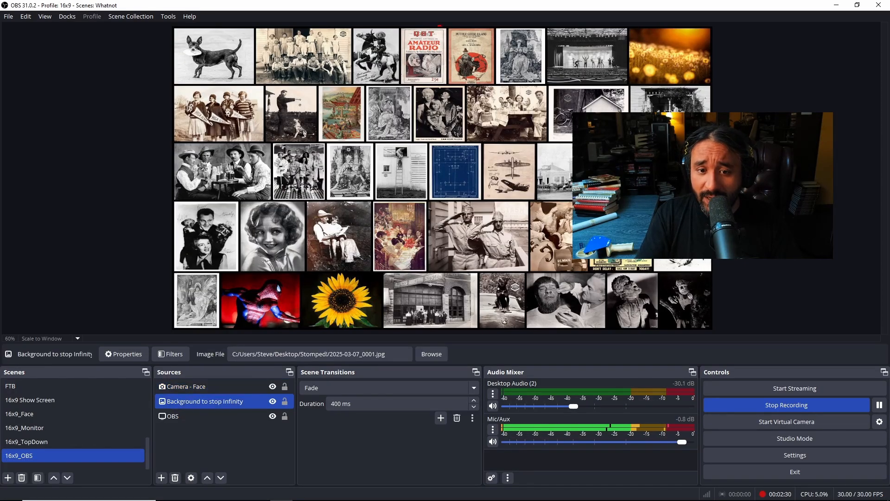
pyautogui.click(205, 415)
pyautogui.click(205, 402)
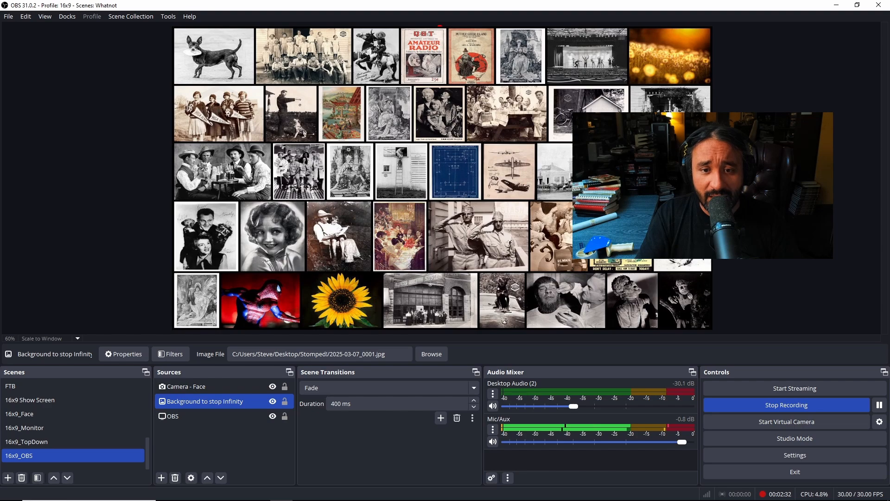
pyautogui.click(205, 416)
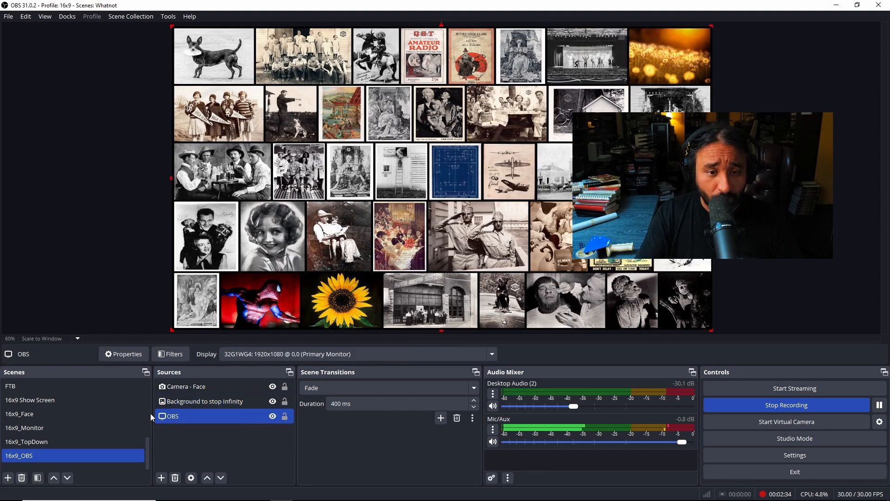
# - Show the 16x9 Show Screen and 16x9_Face scenes, returning to the 16x9_OBS scene after each one
pyautogui.click(59, 400)
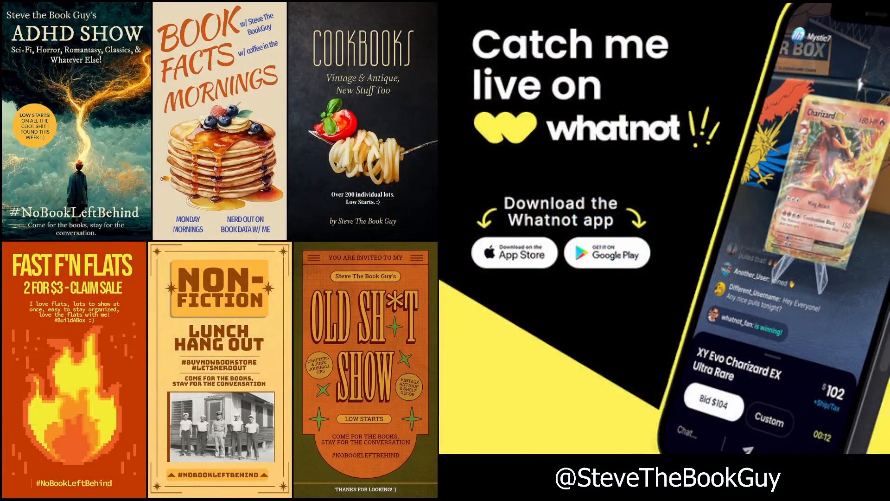
pyautogui.click(40, 450)
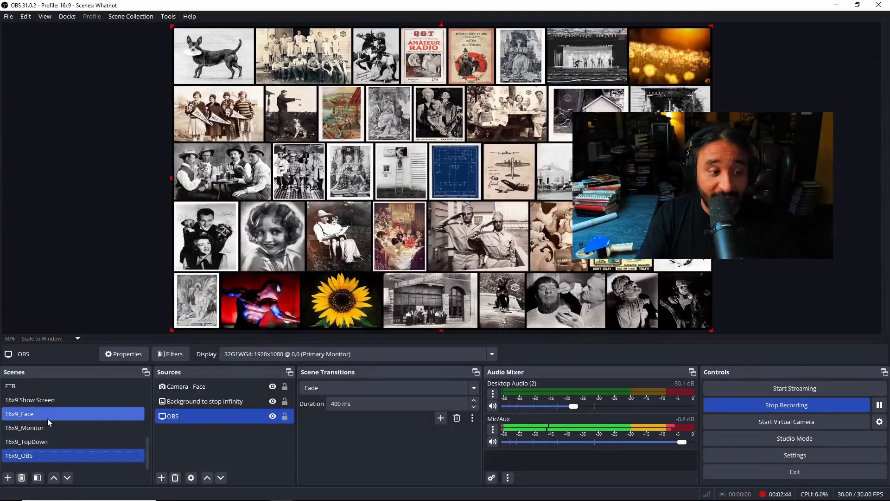
pyautogui.click(48, 419)
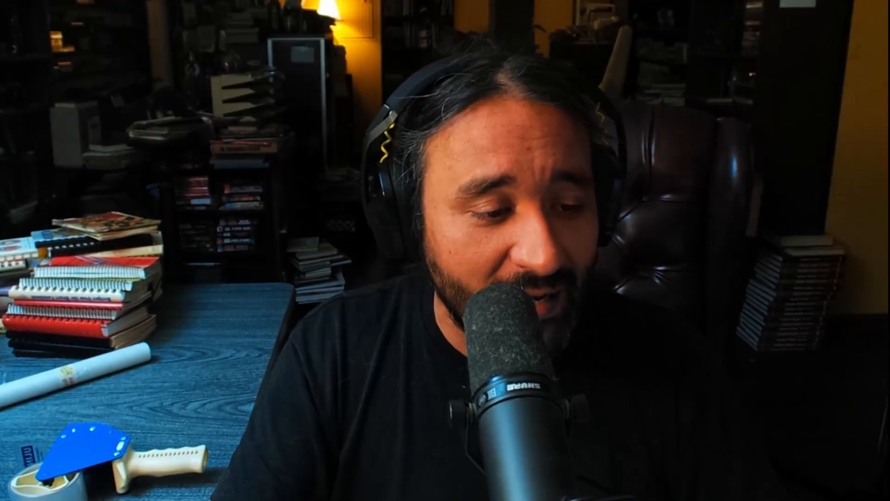
pyautogui.click(34, 454)
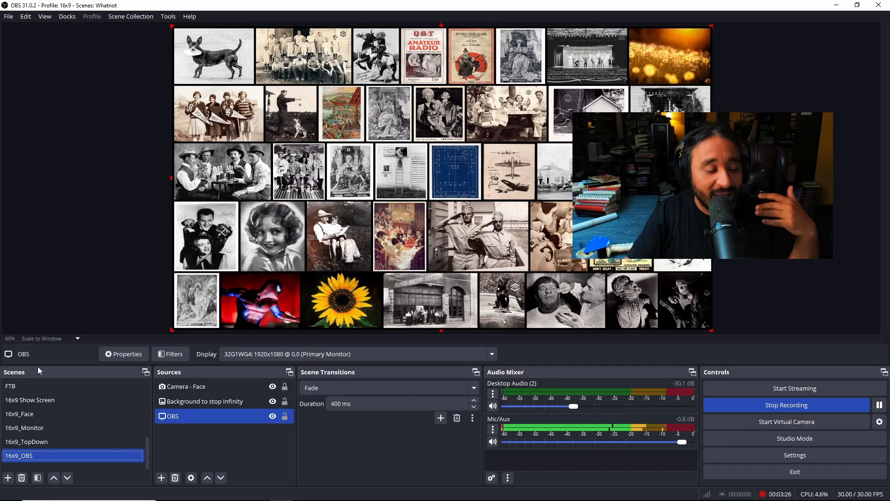
# - Add a new scene called Scene 1, and show the 16x9_Face scene before returning to 16x9_OBS
pyautogui.click(19, 415)
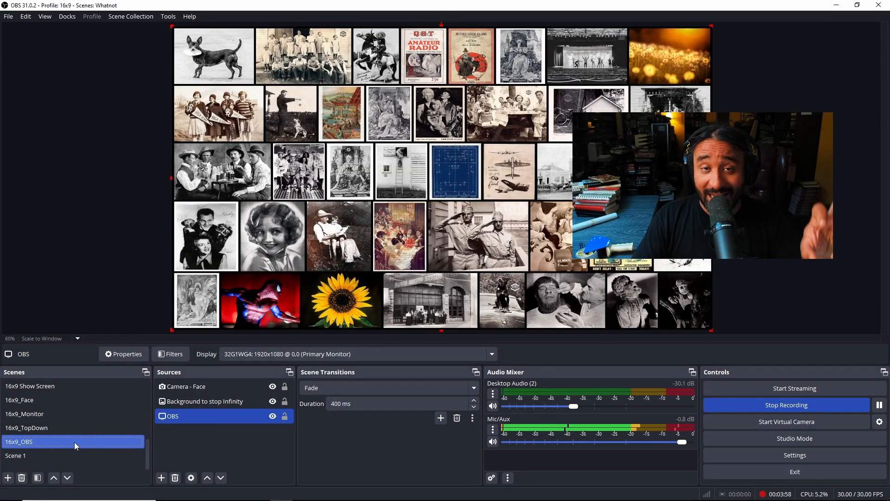
pyautogui.click(75, 451)
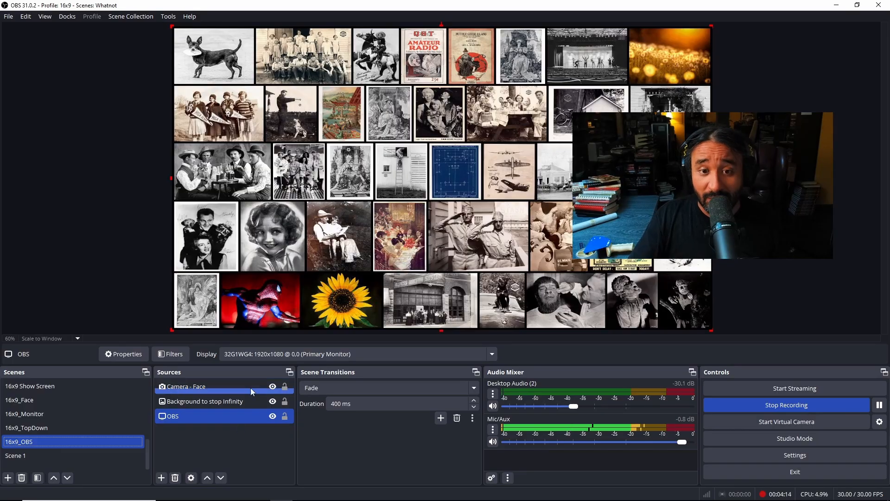
pyautogui.click(71, 401)
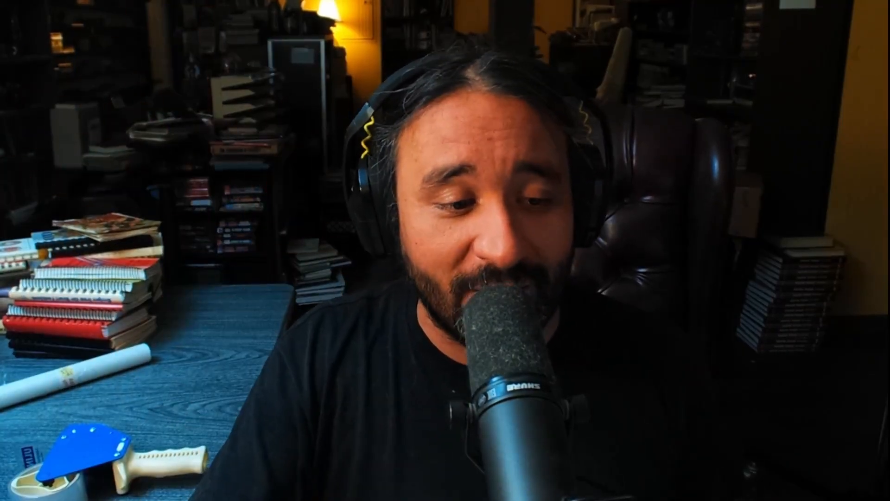
pyautogui.click(27, 443)
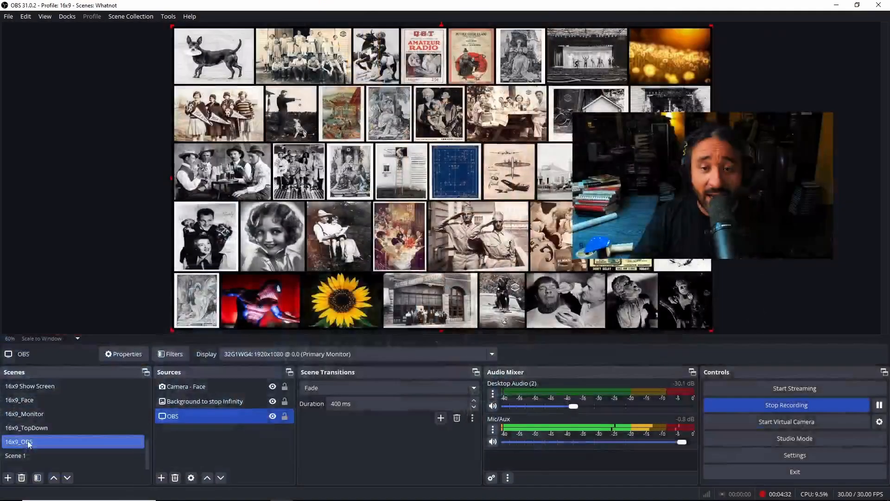
# - Hide and show the "Background to stop Infinity" source twice to compare the preview with and without it
pyautogui.click(207, 402)
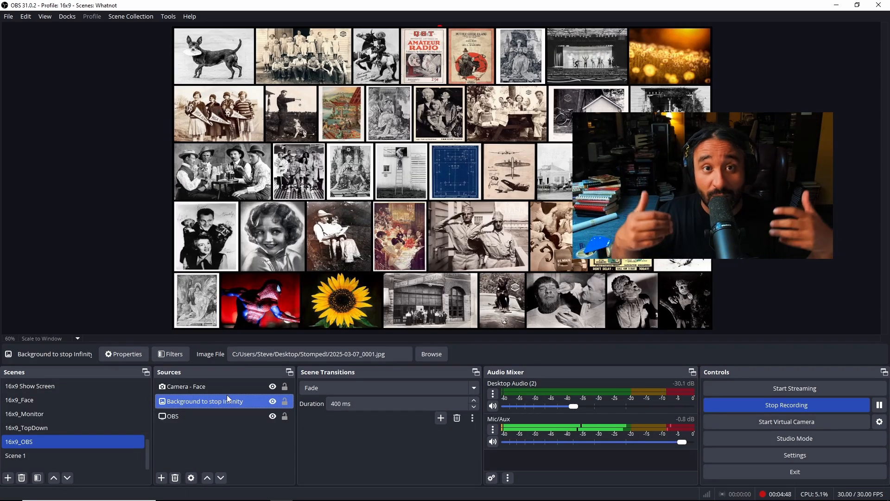
pyautogui.click(273, 401)
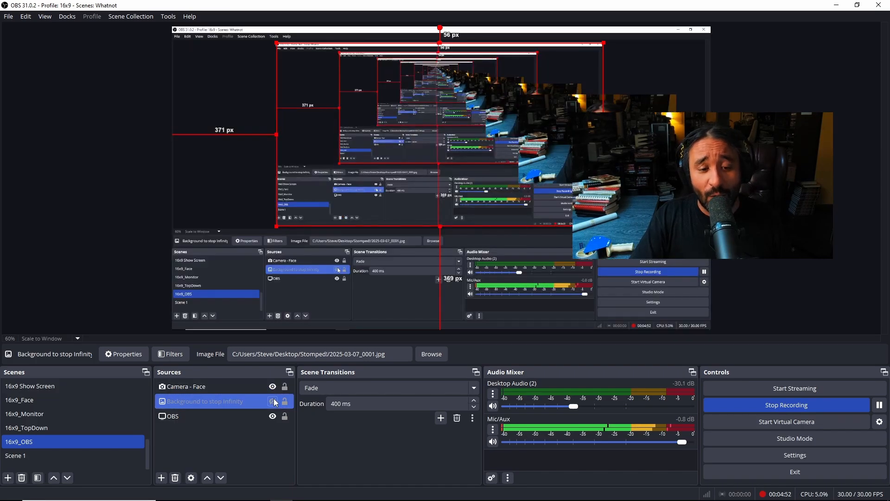
pyautogui.click(273, 402)
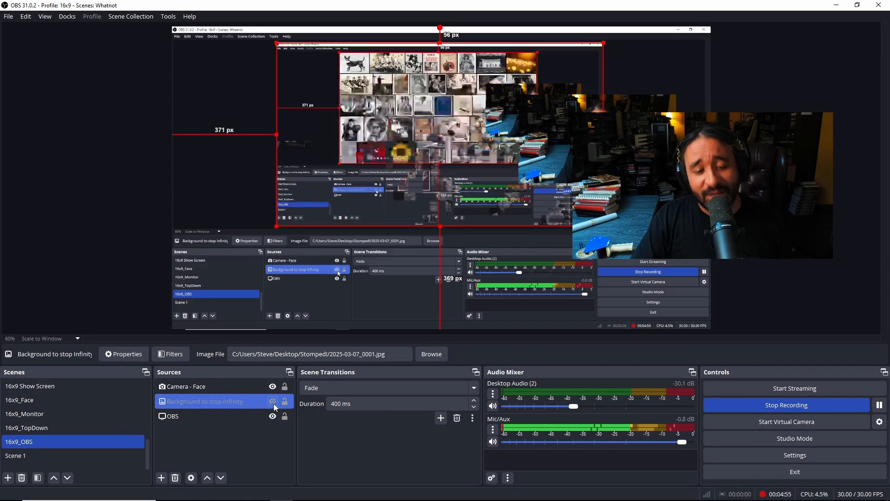
pyautogui.click(274, 403)
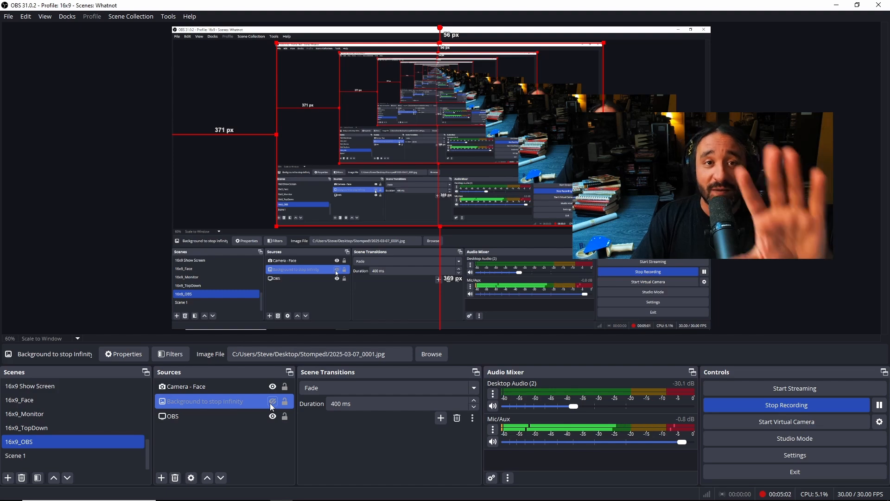
pyautogui.click(272, 402)
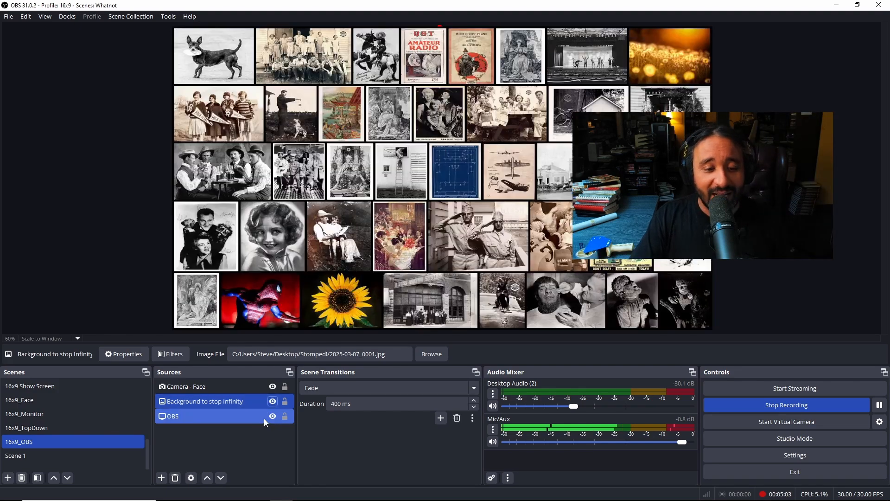
# - Toggle the visibility of the OBS display capture source off and on, leaving it shown
pyautogui.click(236, 418)
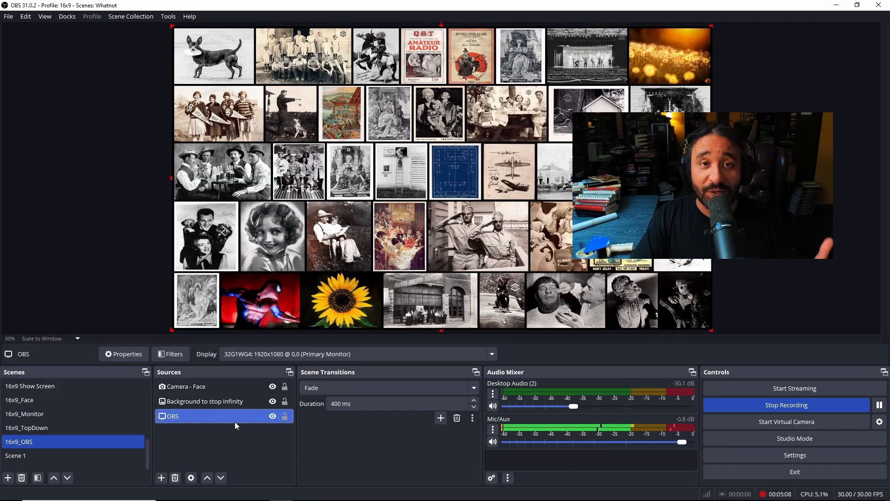
pyautogui.click(273, 416)
pyautogui.click(273, 416)
pyautogui.click(273, 416)
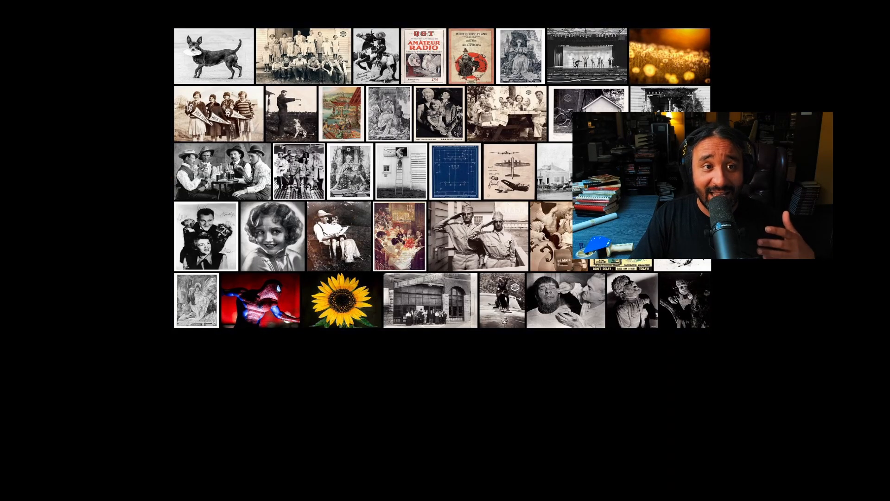
pyautogui.click(272, 416)
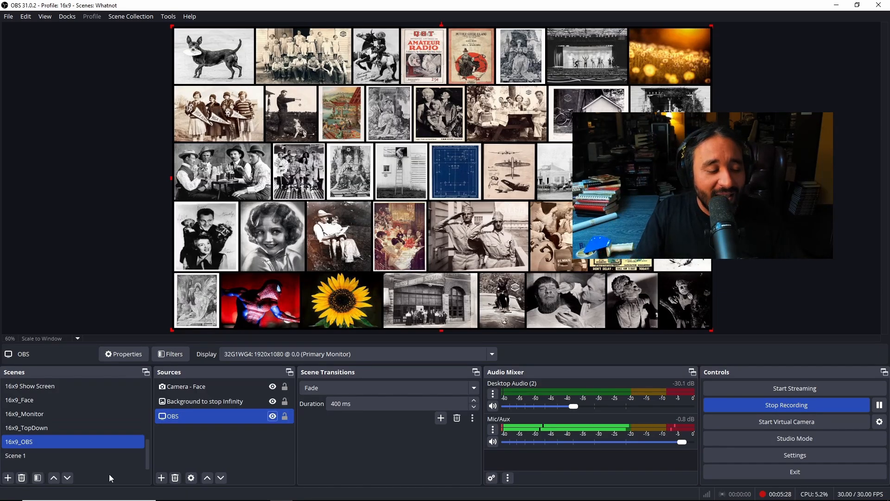
# - Check Scene 1, return to 16x9_OBS, and review the source types that can be added without adding one
pyautogui.click(65, 457)
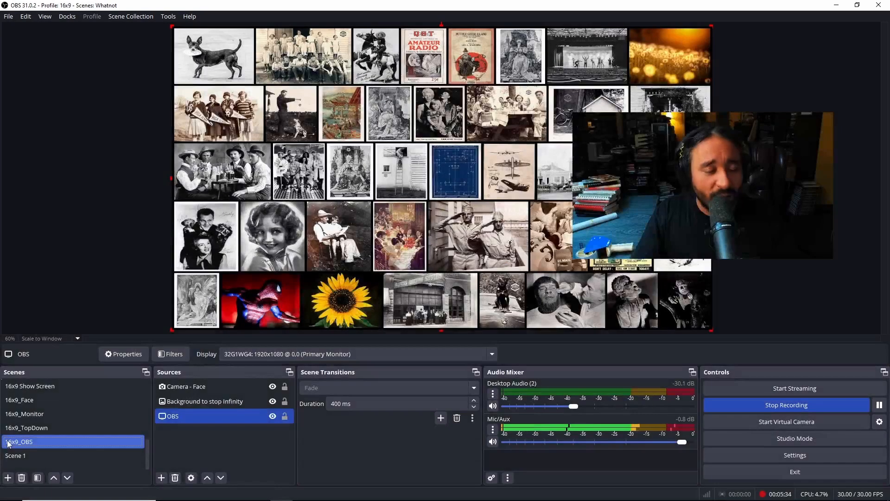
pyautogui.click(14, 456)
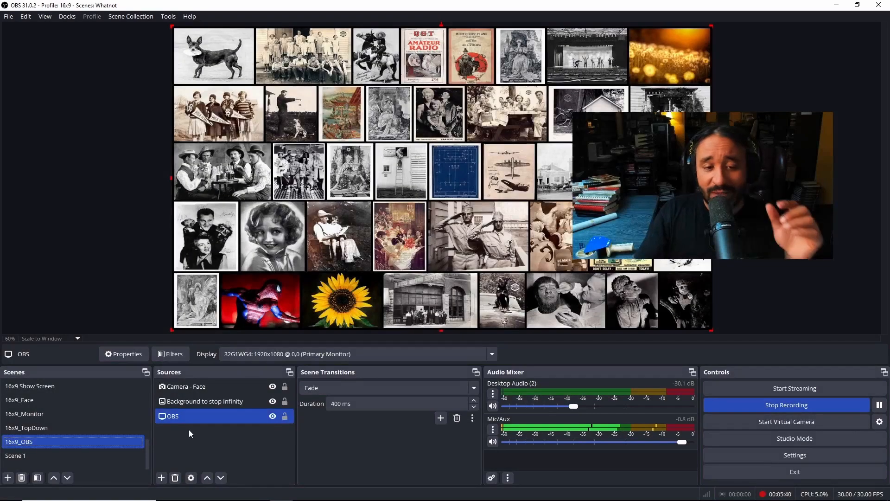
pyautogui.click(165, 477)
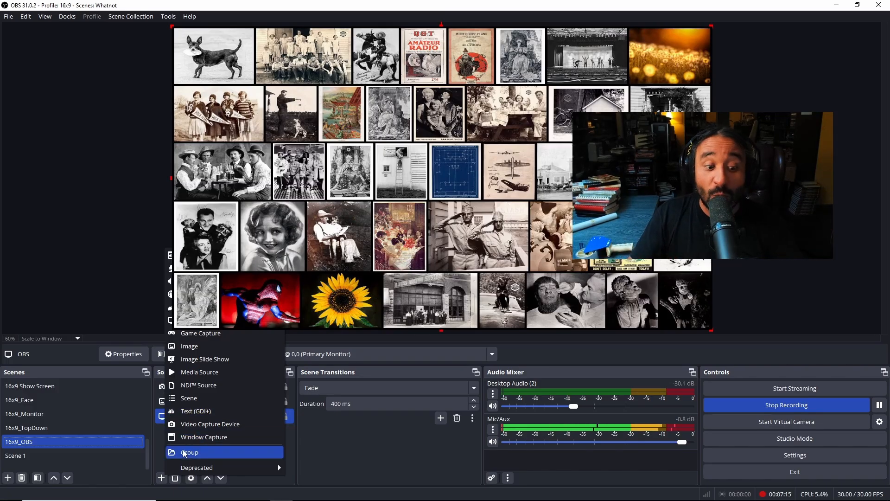
pyautogui.click(329, 448)
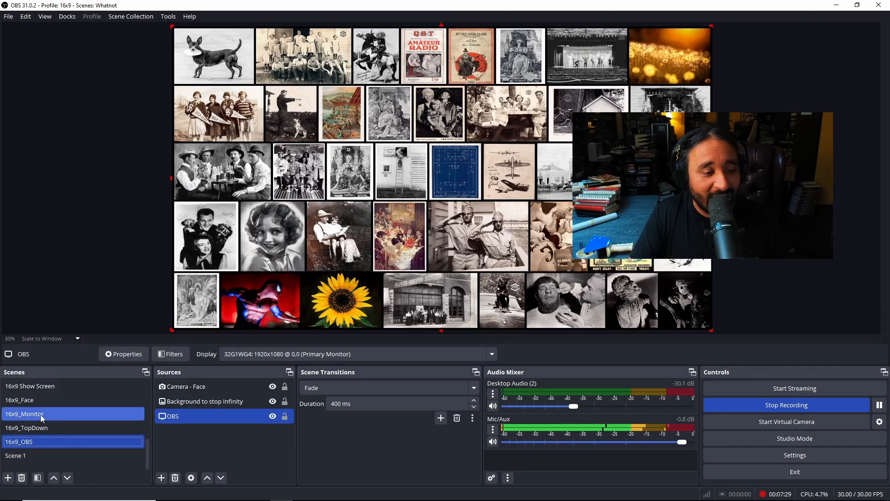
# - Show the 16x9_Face scene full screen and return to the 16x9_OBS scene
pyautogui.click(41, 402)
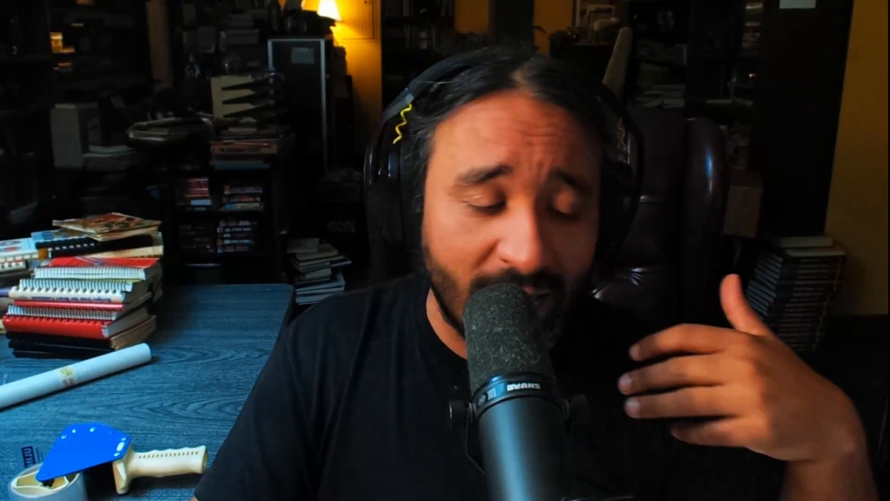
pyautogui.click(35, 442)
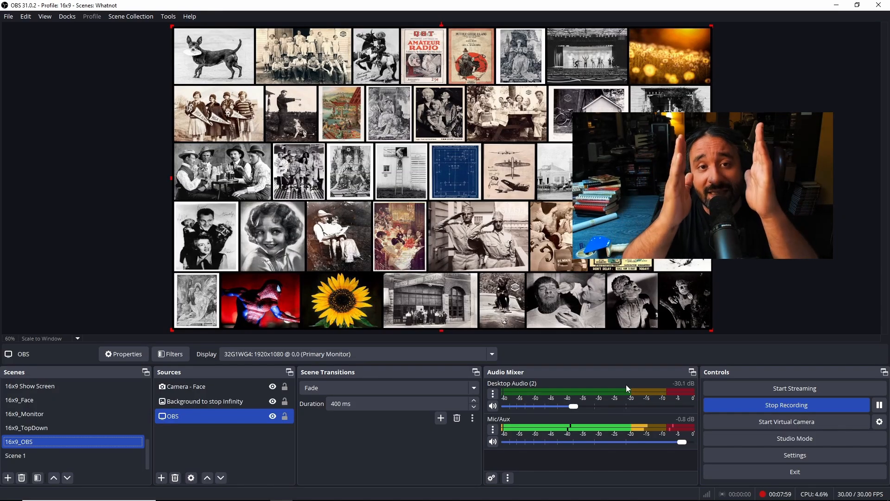
# - Hide the "Background to stop Infinity" source, open the program settings and move the dialog clear of the lower docks
pyautogui.click(791, 457)
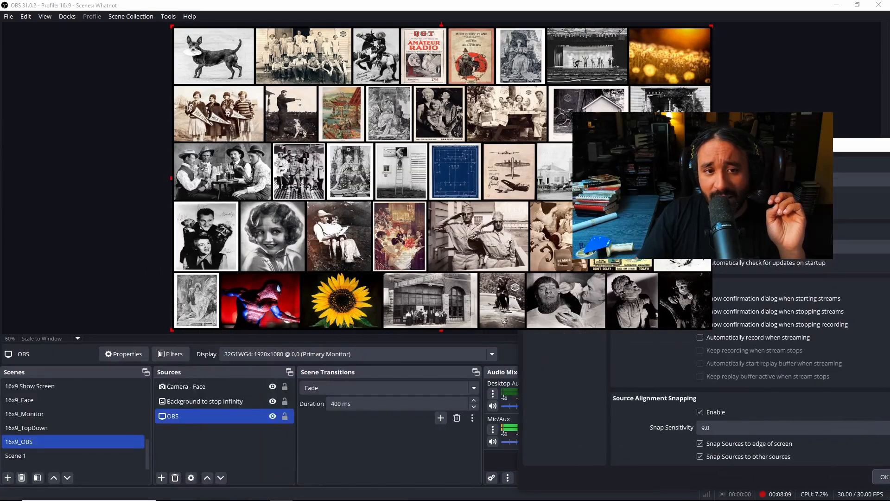
pyautogui.click(272, 401)
pyautogui.click(769, 453)
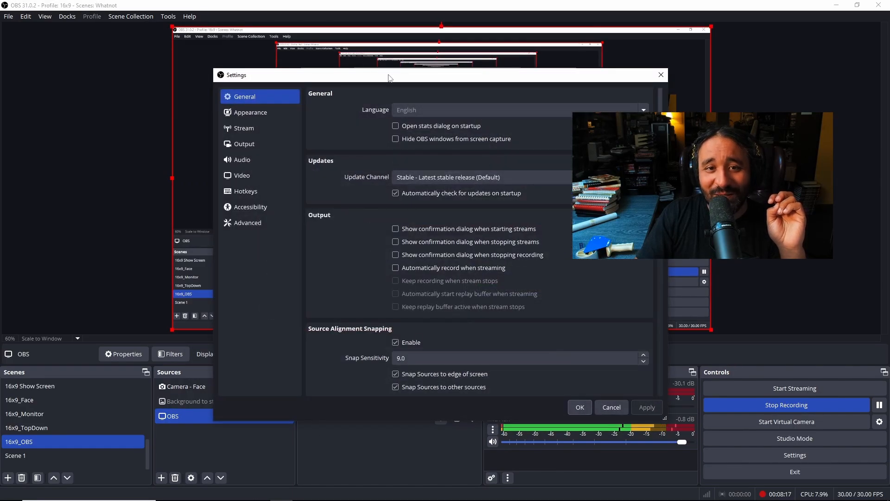
pyautogui.moveTo(389, 77); pyautogui.dragTo(379, 41)
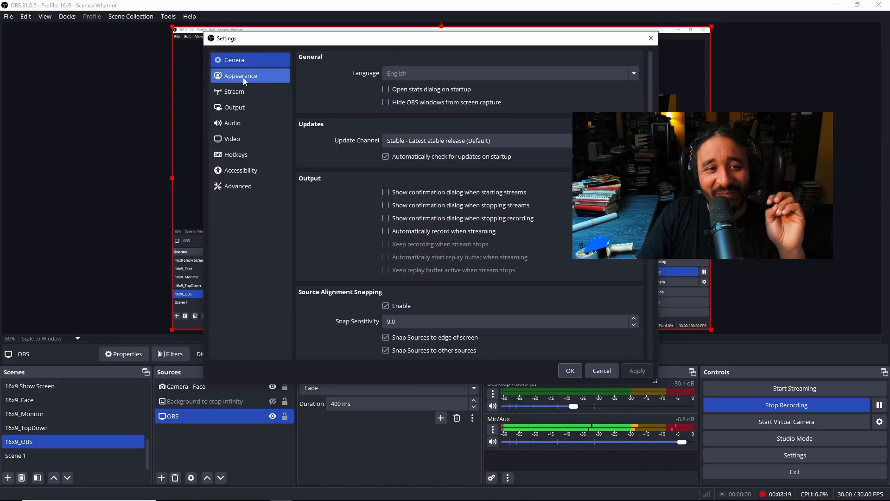
# - Review the Video, Stream, Output, Audio and Hotkeys settings and close the dialog without saving
pyautogui.click(235, 137)
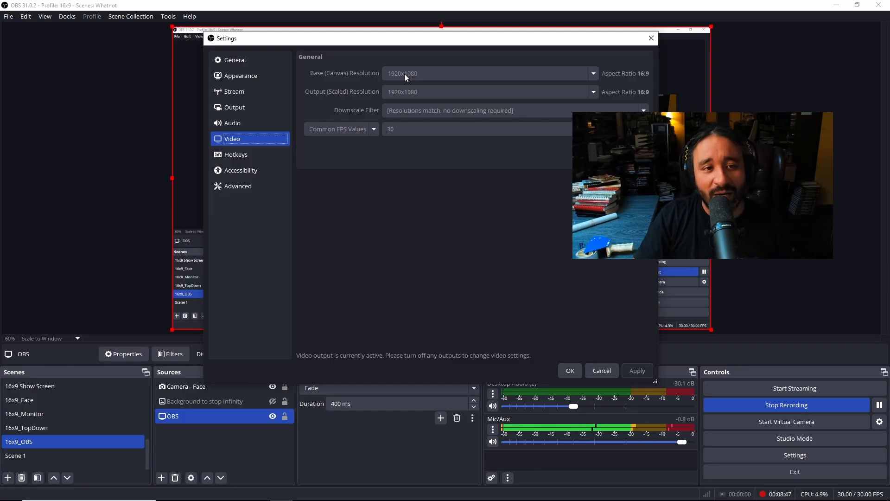
pyautogui.click(251, 92)
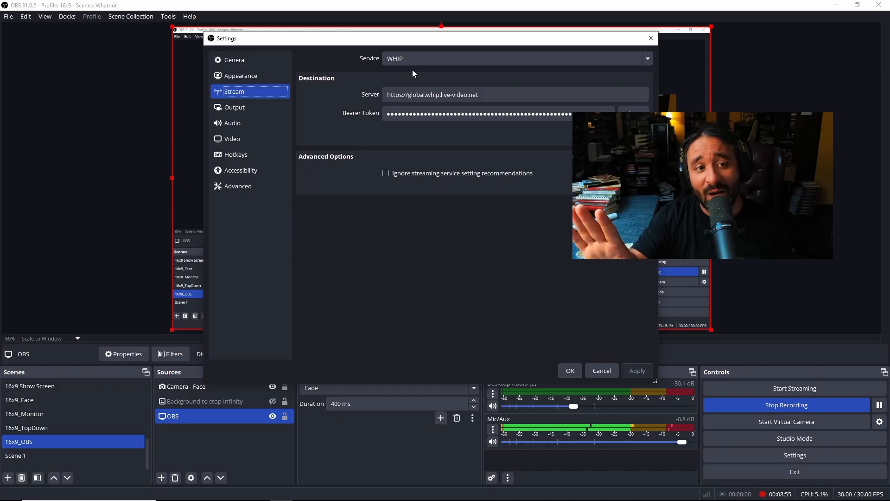
pyautogui.click(249, 110)
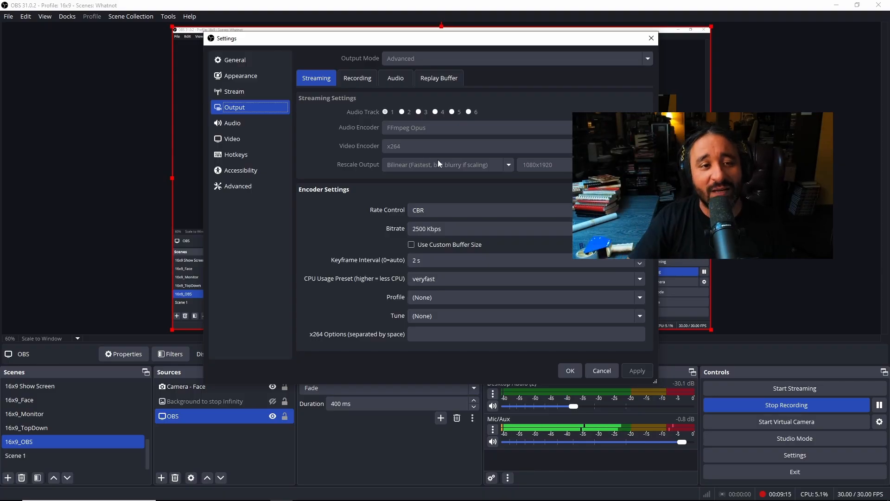
pyautogui.click(254, 126)
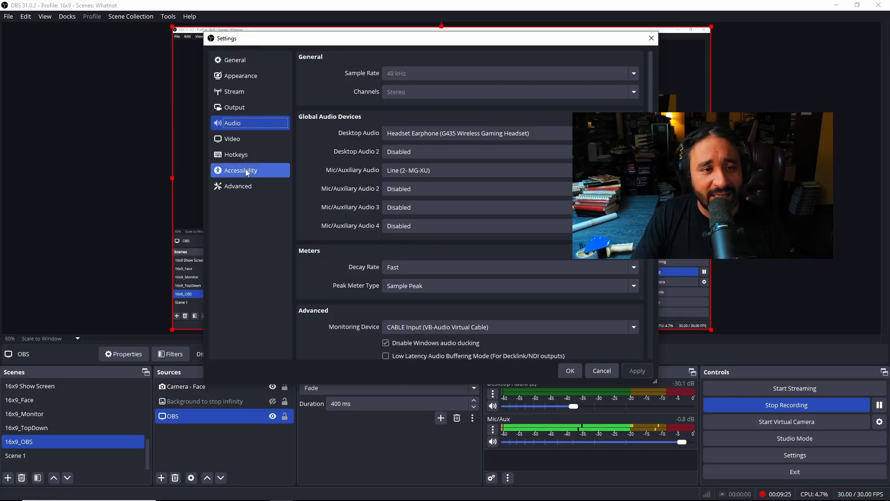
pyautogui.click(246, 143)
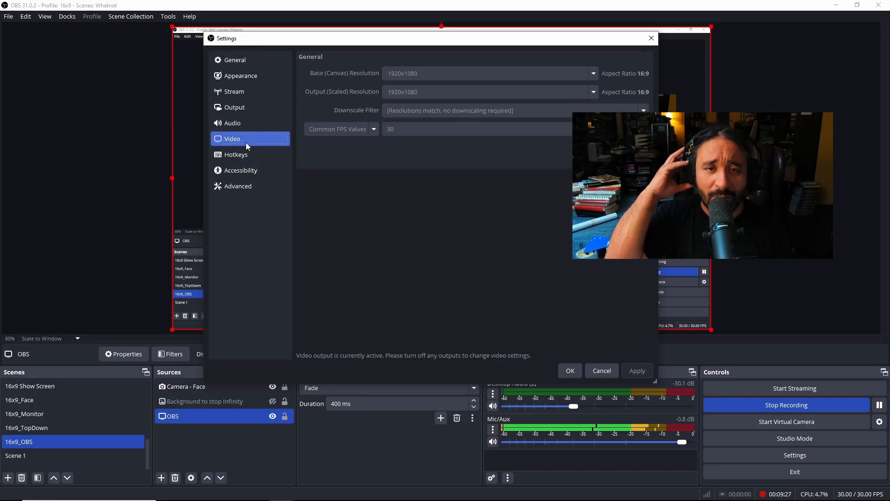
pyautogui.click(284, 154)
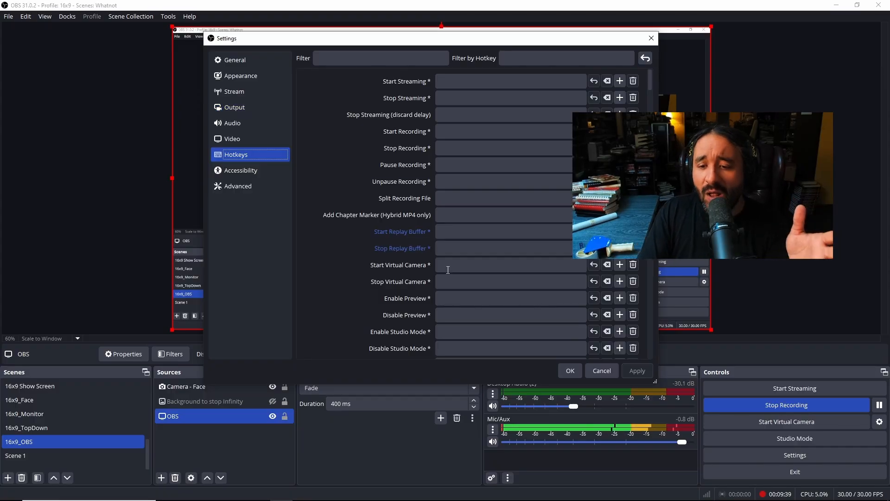
pyautogui.click(607, 374)
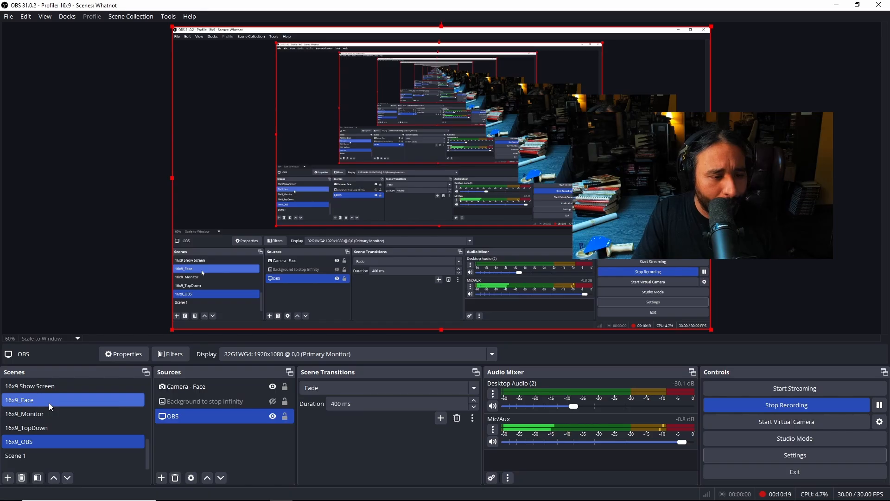
# - Look through the list of source types without adding one, and show the "Background to stop Infinity" source again
pyautogui.click(162, 477)
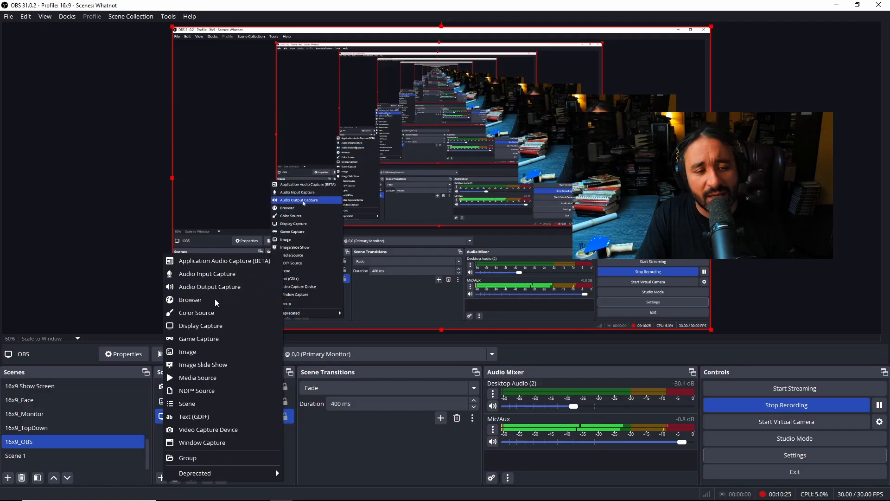
pyautogui.click(320, 438)
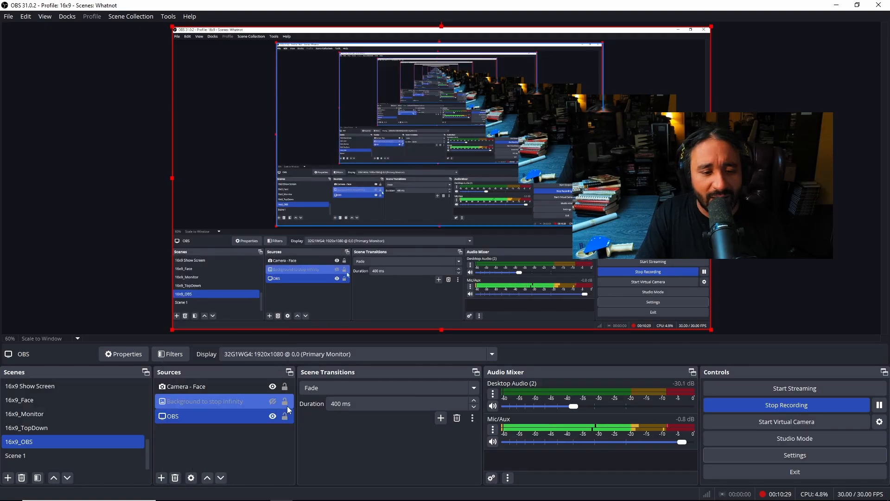
pyautogui.click(272, 401)
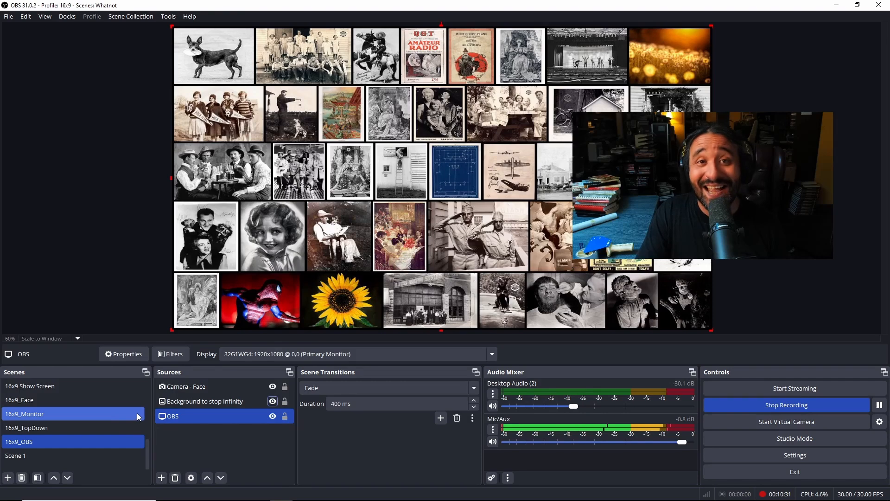